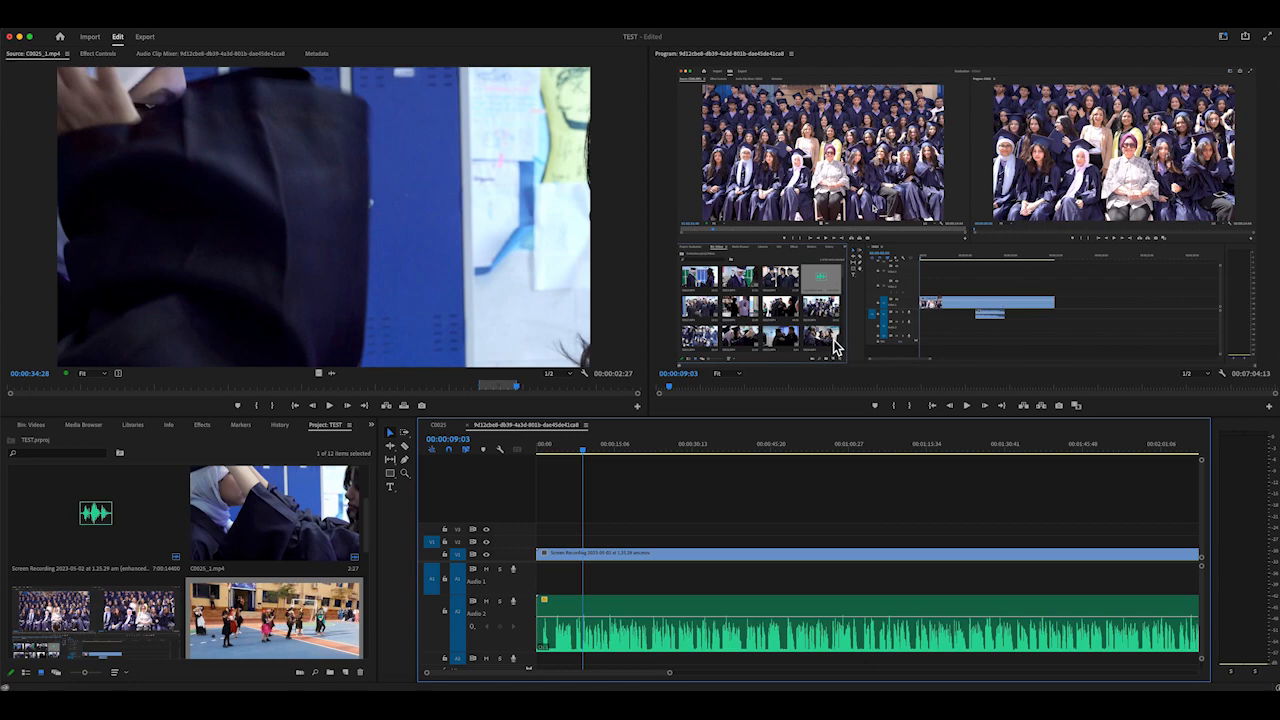
Place the schoolyard dance clip on track V2 above the screen recording, starting at 00:00:09:03
{"action": "double_click", "coordinate": [249, 631]}
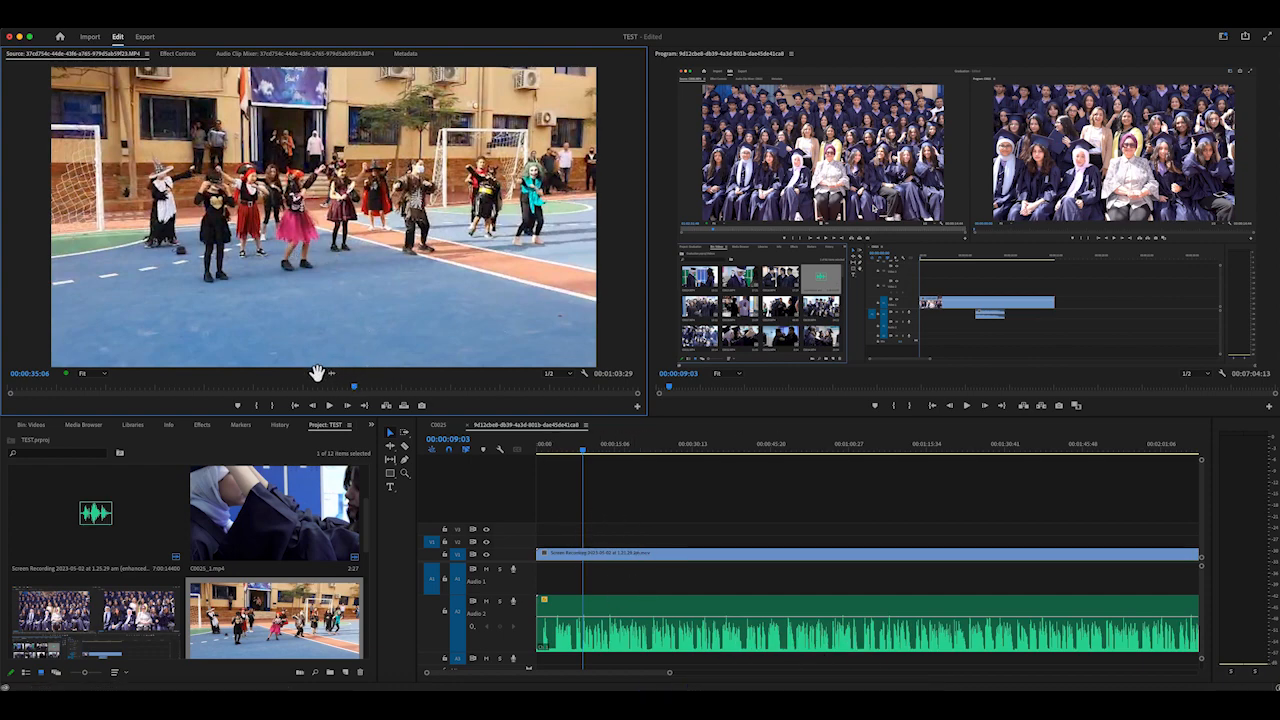
{"action": "left_click_drag", "start_coordinate": [431, 446], "coordinate": [576, 540]}
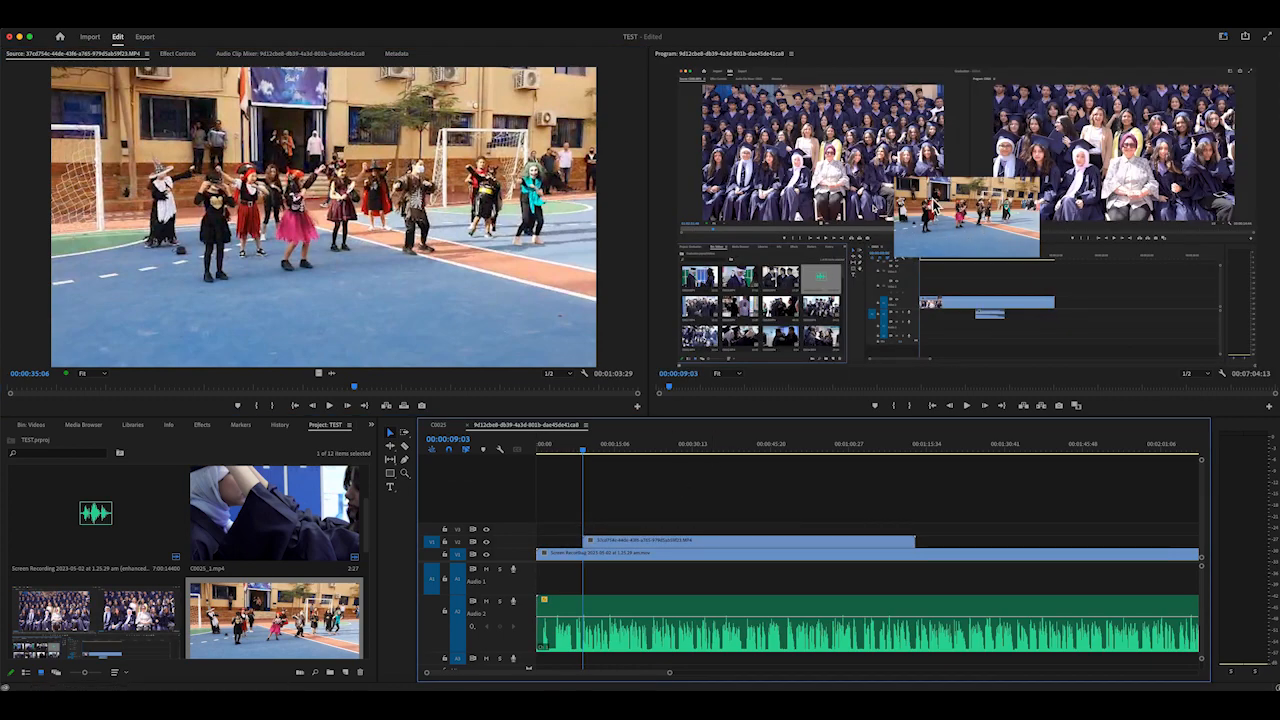
{"action": "left_click", "coordinate": [971, 233]}
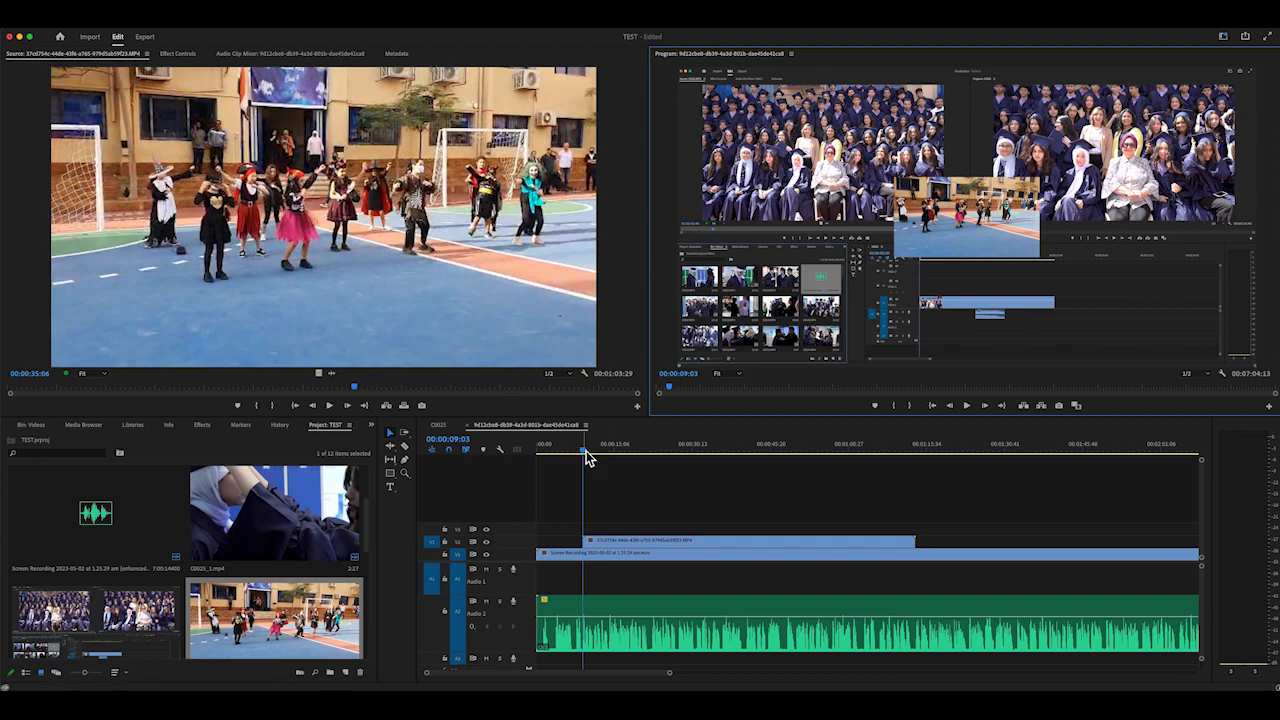
Enlarge the dance clip on V2 until it fills the frame, and delete it from the timeline after previewing it
{"action": "left_click_drag", "start_coordinate": [586, 450], "coordinate": [614, 451]}
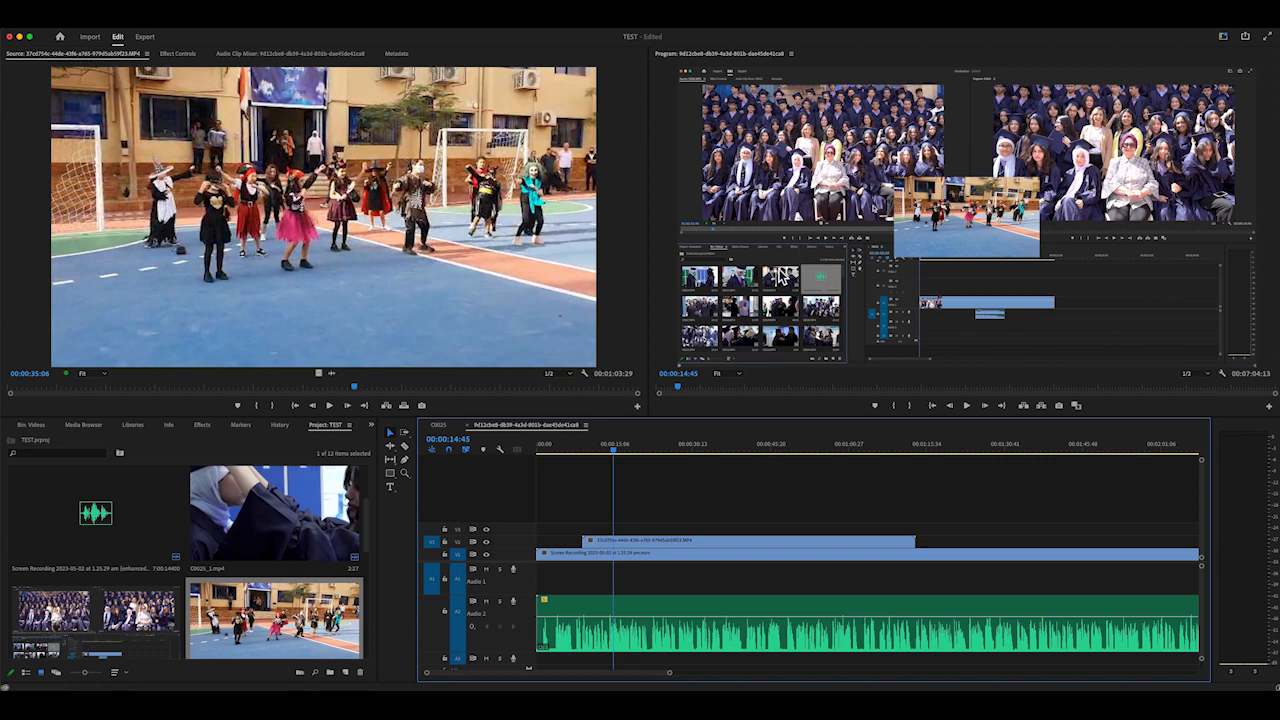
{"action": "left_click", "coordinate": [658, 541]}
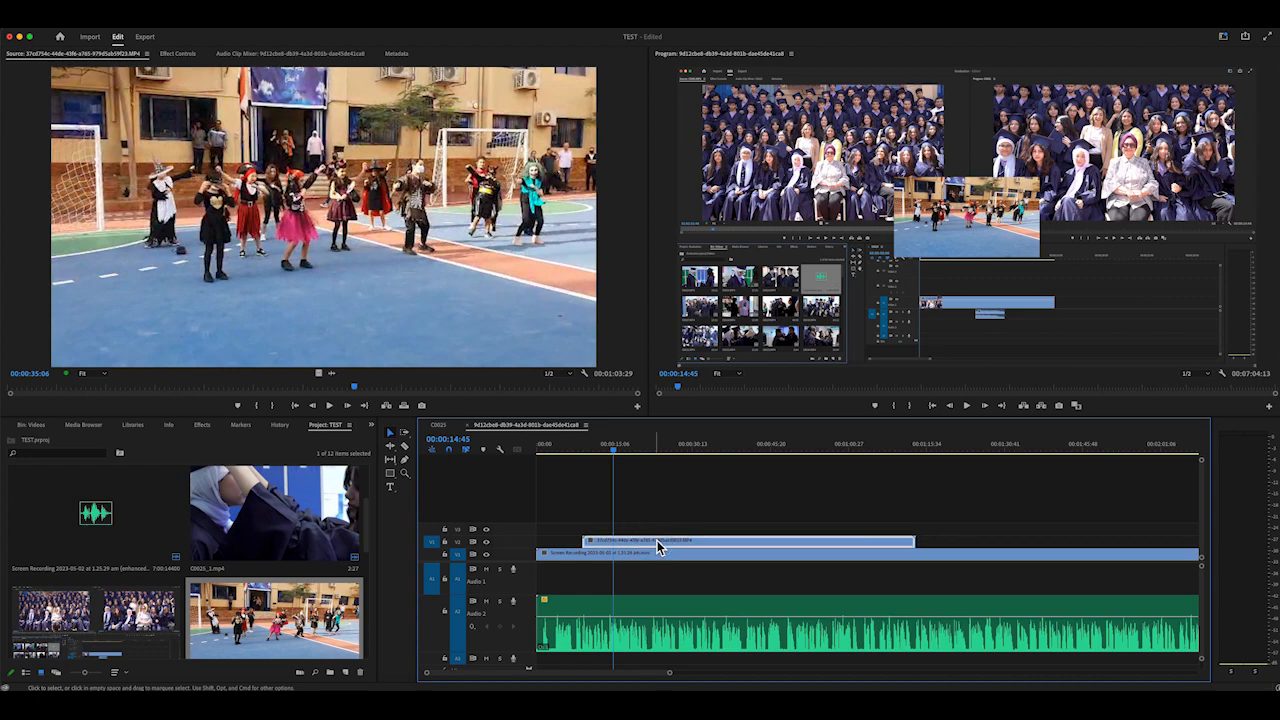
{"action": "left_click", "coordinate": [951, 238]}
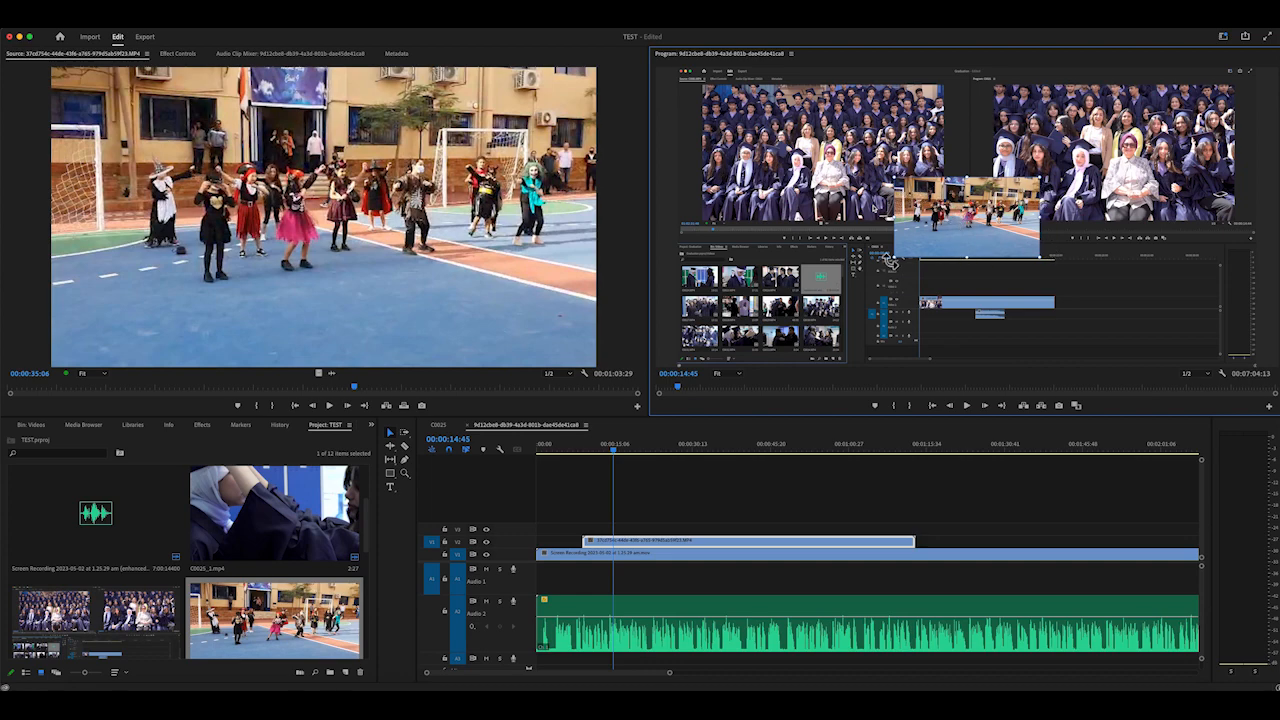
{"action": "left_click_drag", "start_coordinate": [893, 258], "coordinate": [439, 377]}
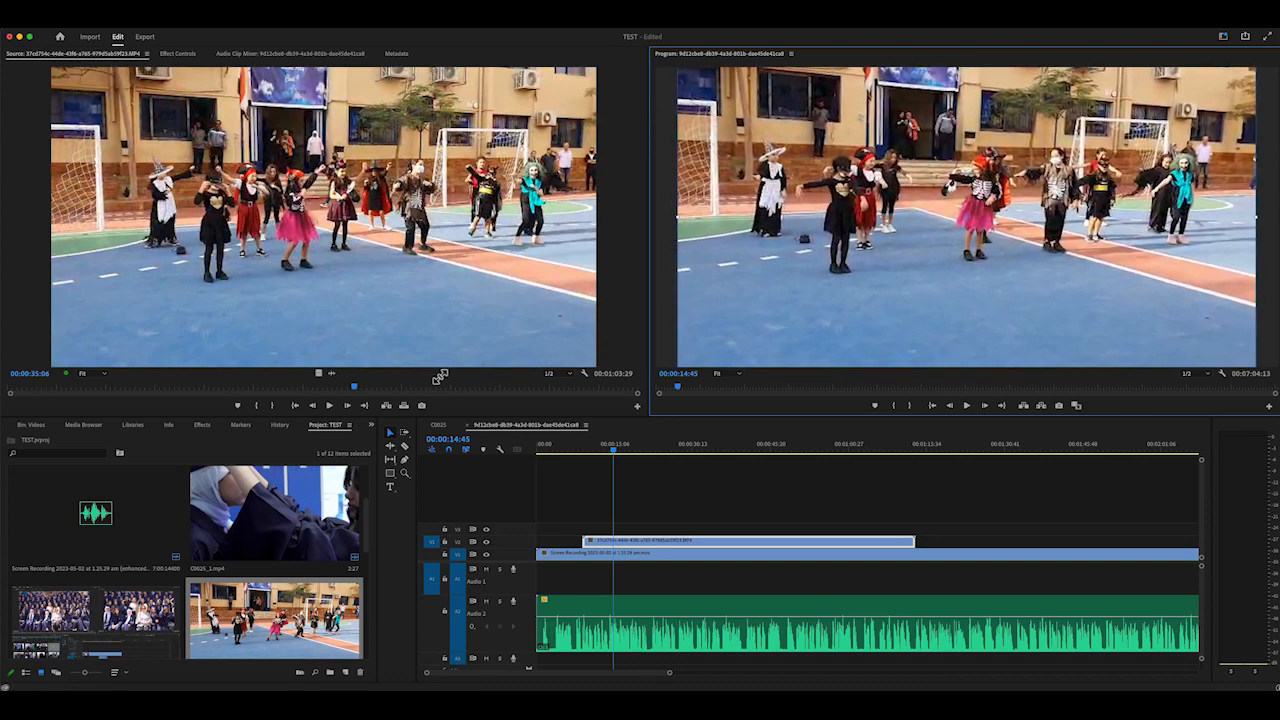
{"action": "left_click_drag", "start_coordinate": [612, 455], "coordinate": [732, 449]}
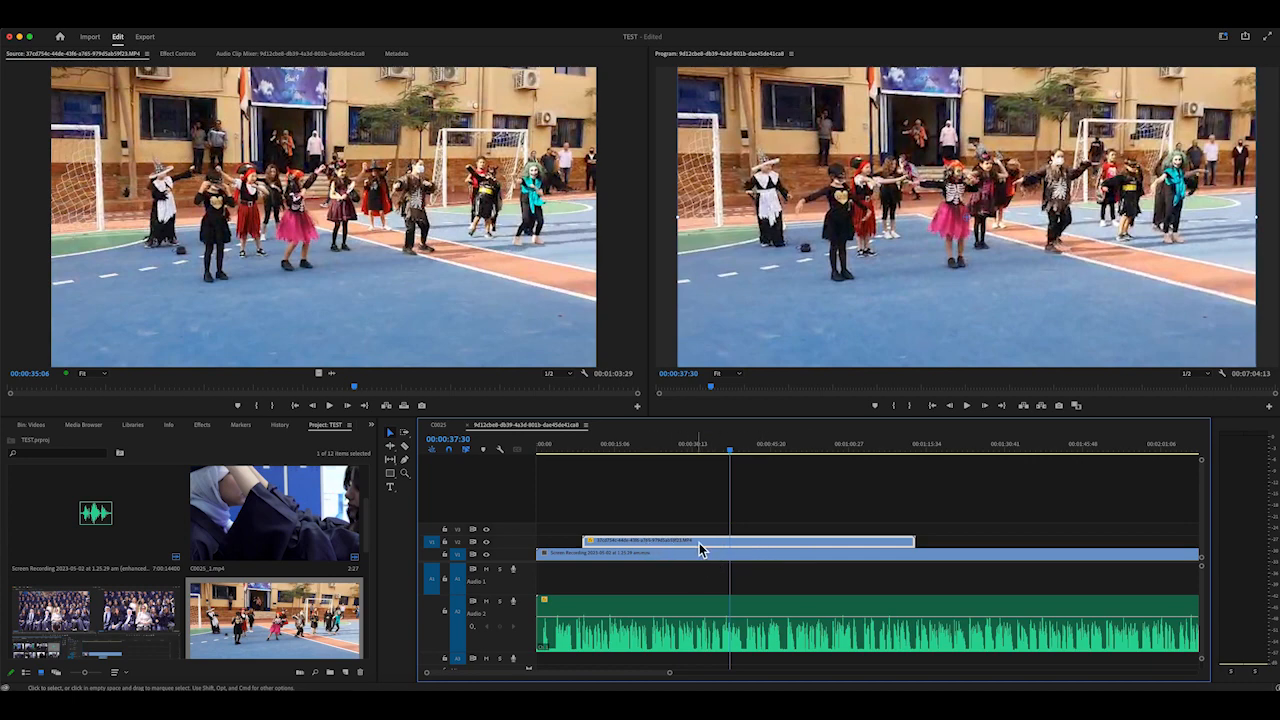
{"action": "key", "text": "Delete"}
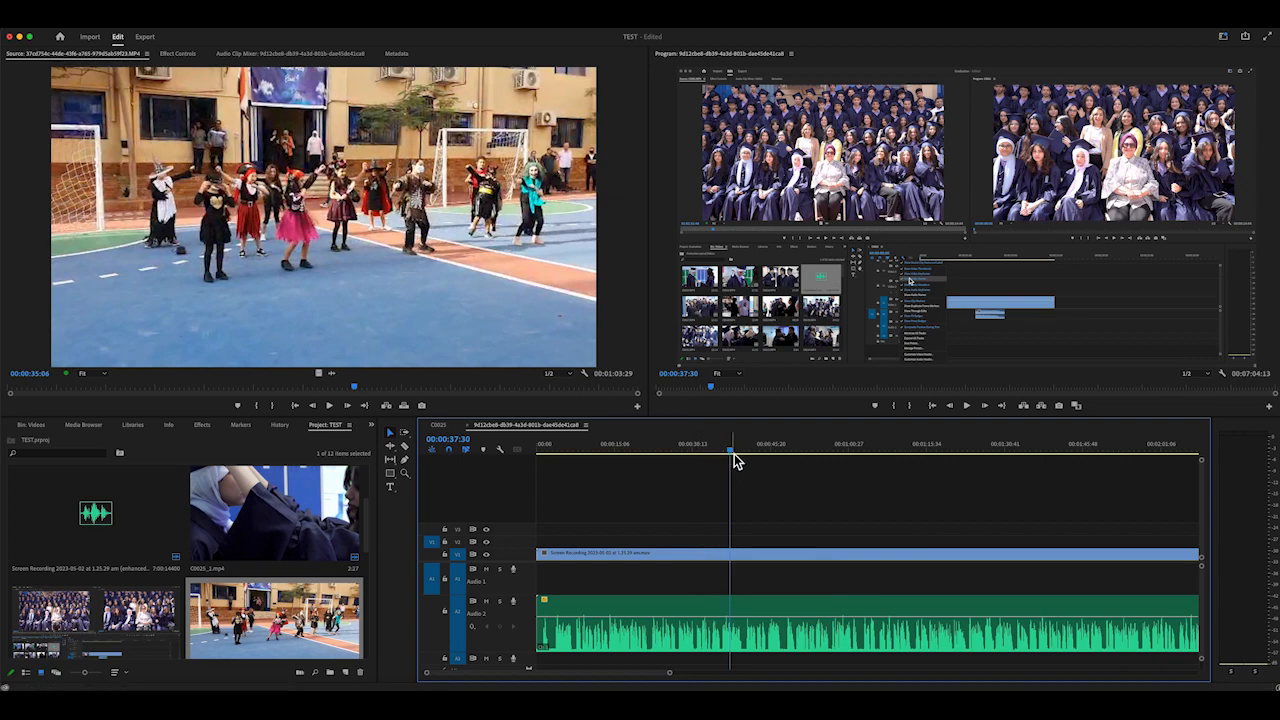
Place the M logo image from the project on track V3 at the start of the sequence
{"action": "left_click_drag", "start_coordinate": [731, 452], "coordinate": [525, 460]}
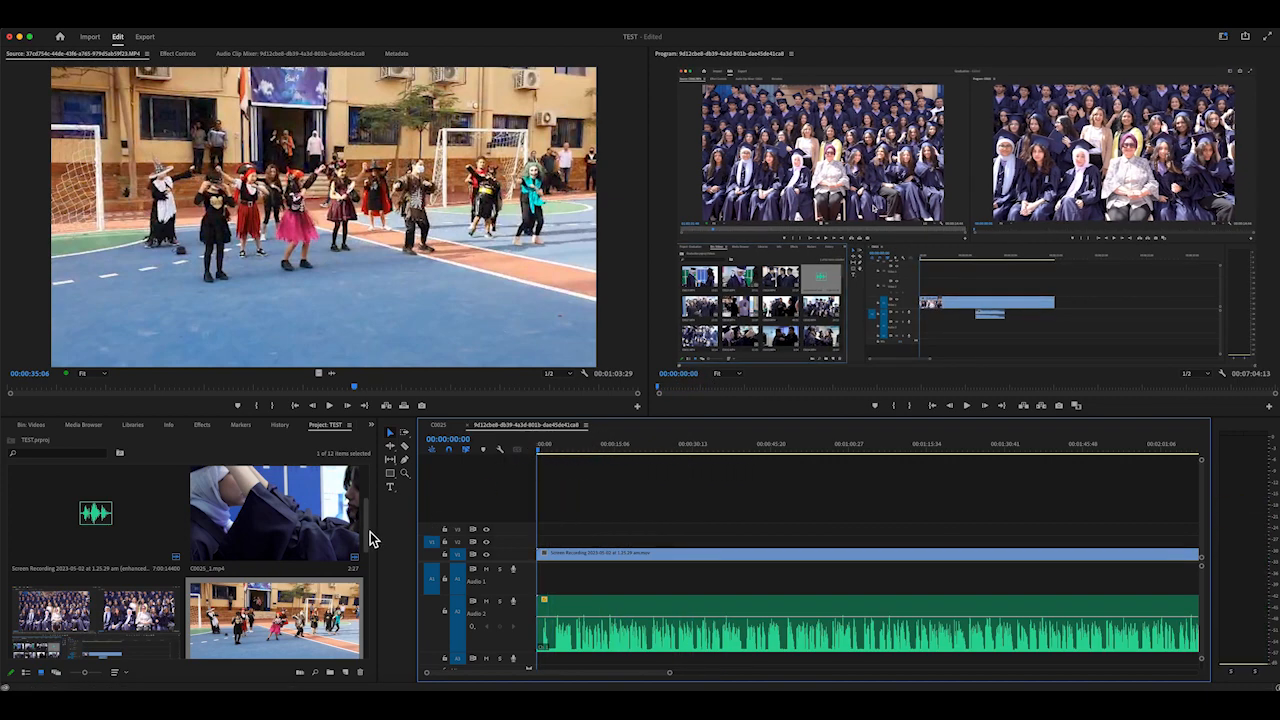
{"action": "left_click_drag", "start_coordinate": [366, 533], "coordinate": [366, 489]}
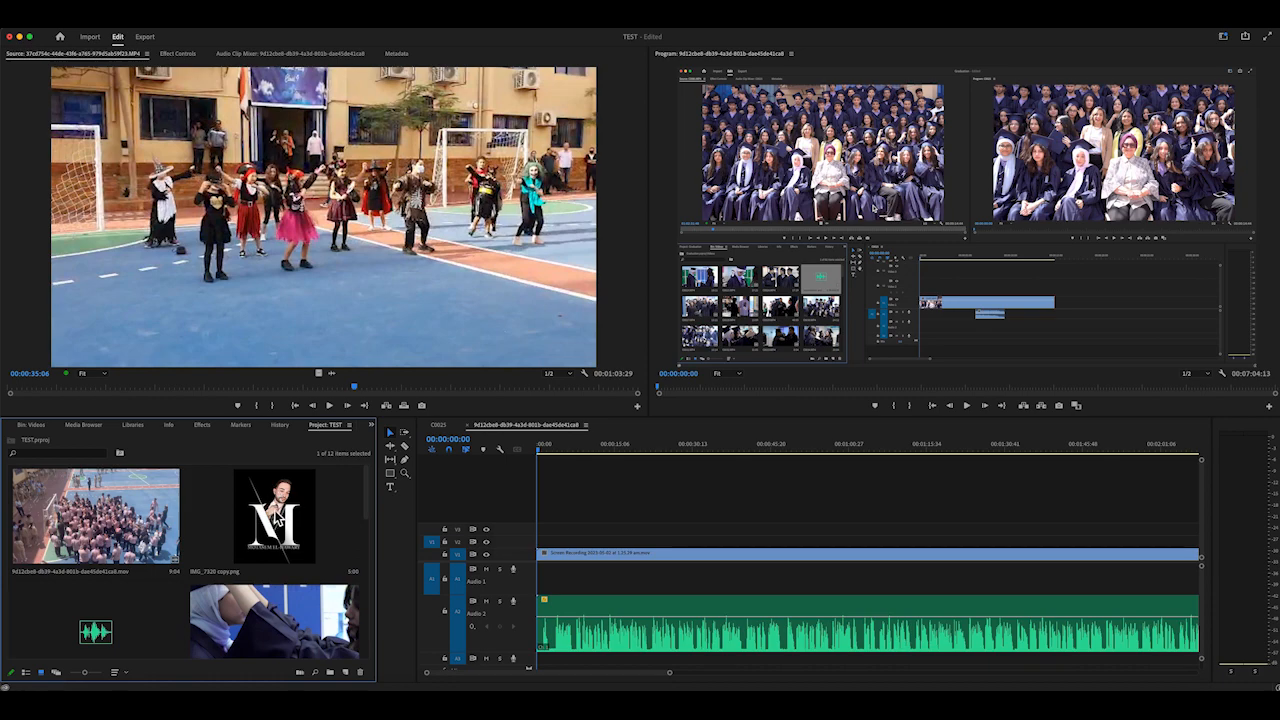
{"action": "left_click", "coordinate": [279, 525]}
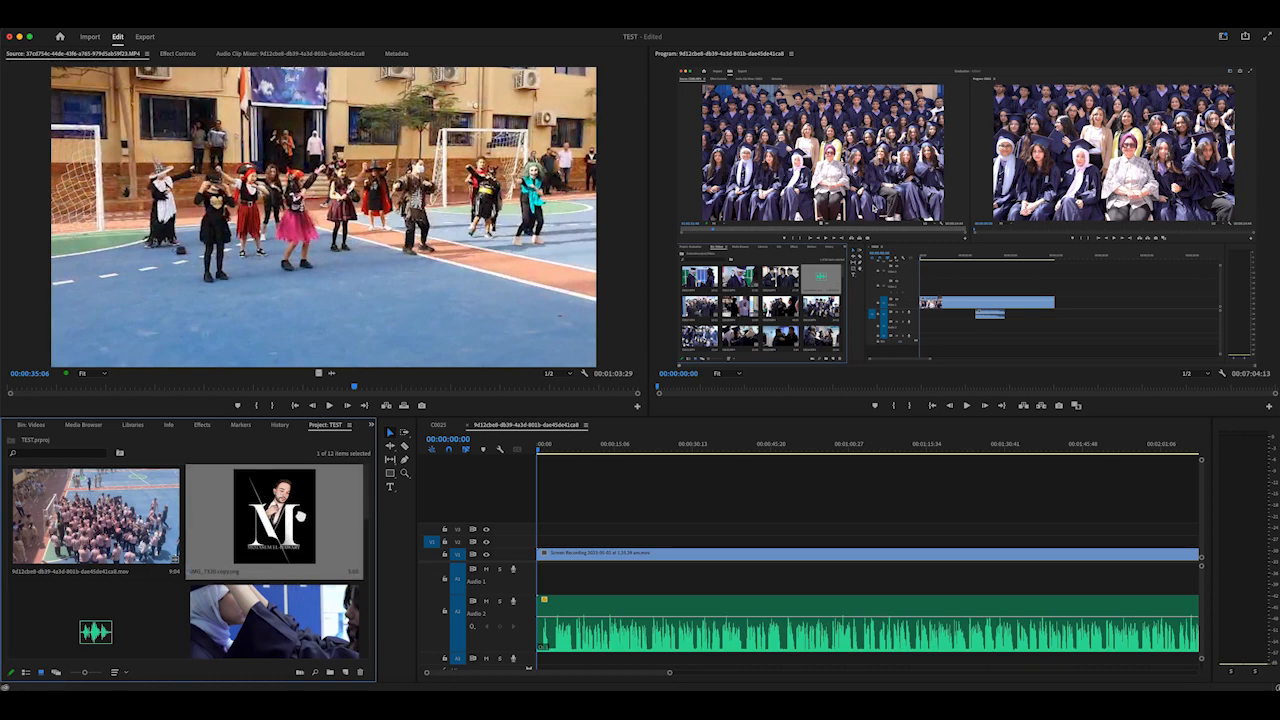
{"action": "left_click_drag", "start_coordinate": [300, 516], "coordinate": [547, 539]}
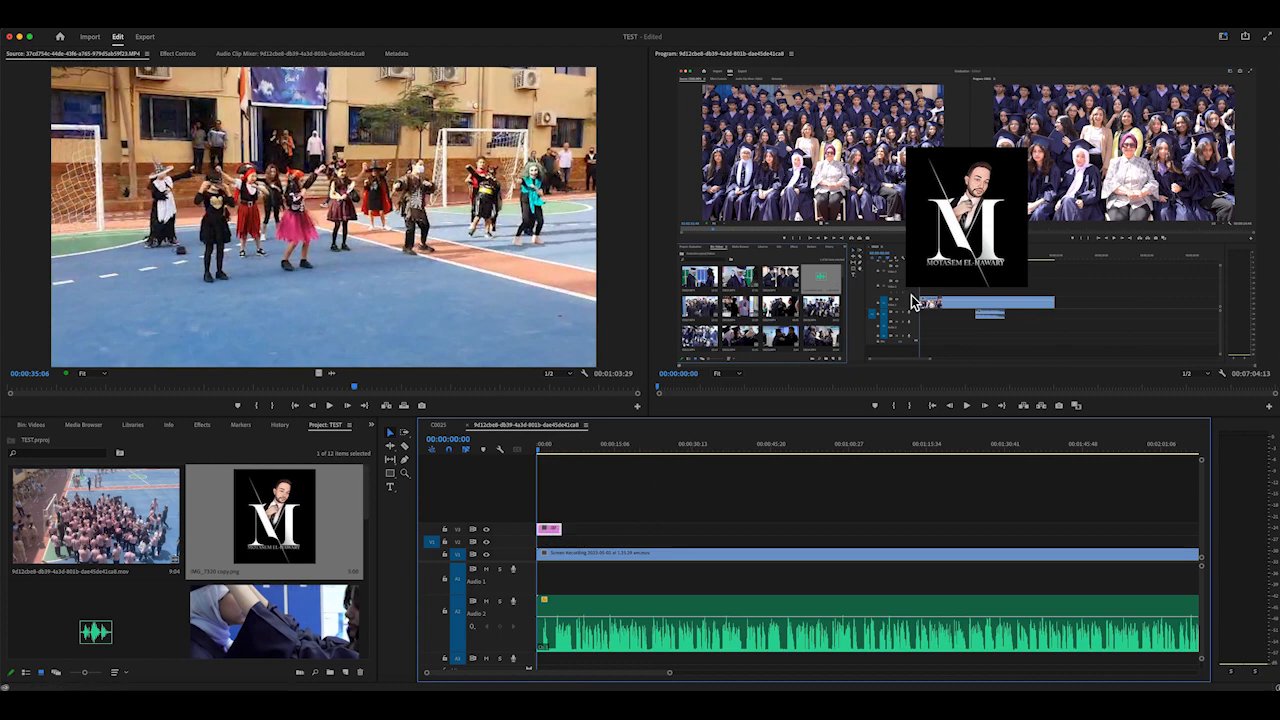
Shrink the logo and position it in the upper-right corner of the video frame
{"action": "left_click", "coordinate": [943, 268]}
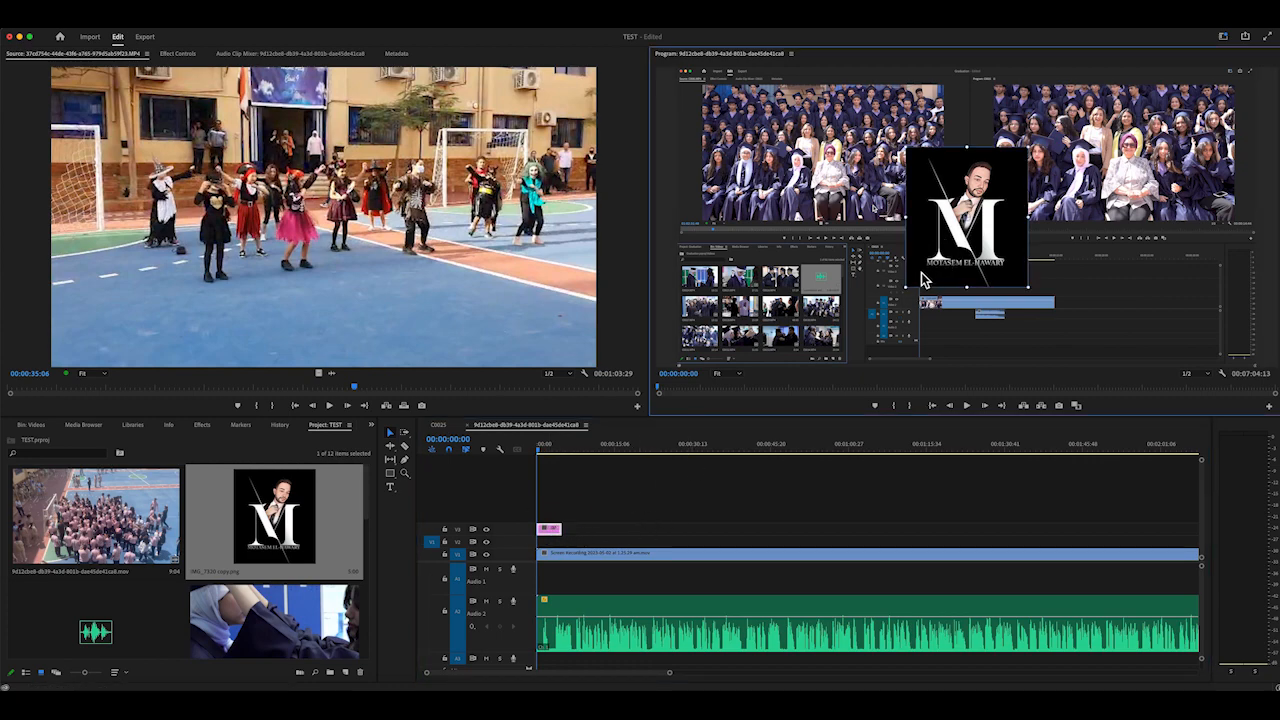
{"action": "left_click_drag", "start_coordinate": [907, 289], "coordinate": [1222, 114]}
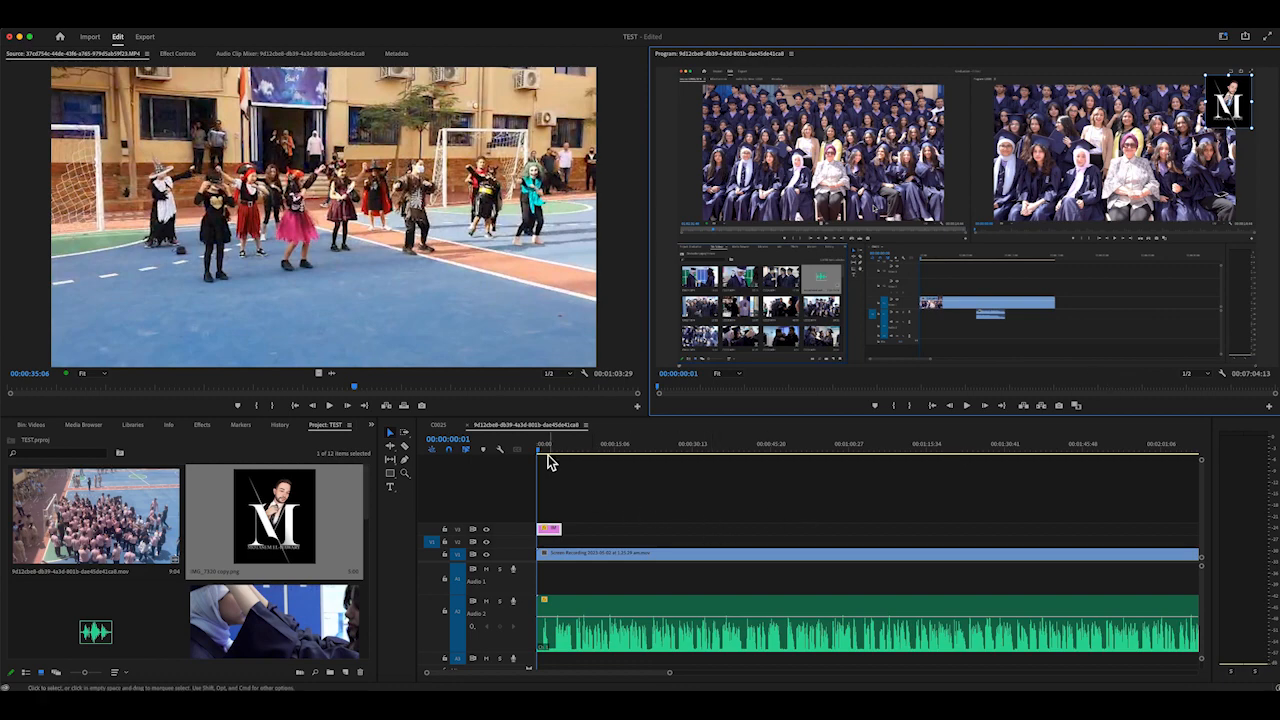
{"action": "mouse_move", "coordinate": [545, 452]}
{"action": "left_mouse_down"}
{"action": "mouse_move", "coordinate": [571, 457]}
{"action": "mouse_move", "coordinate": [552, 452]}
{"action": "left_mouse_up"}
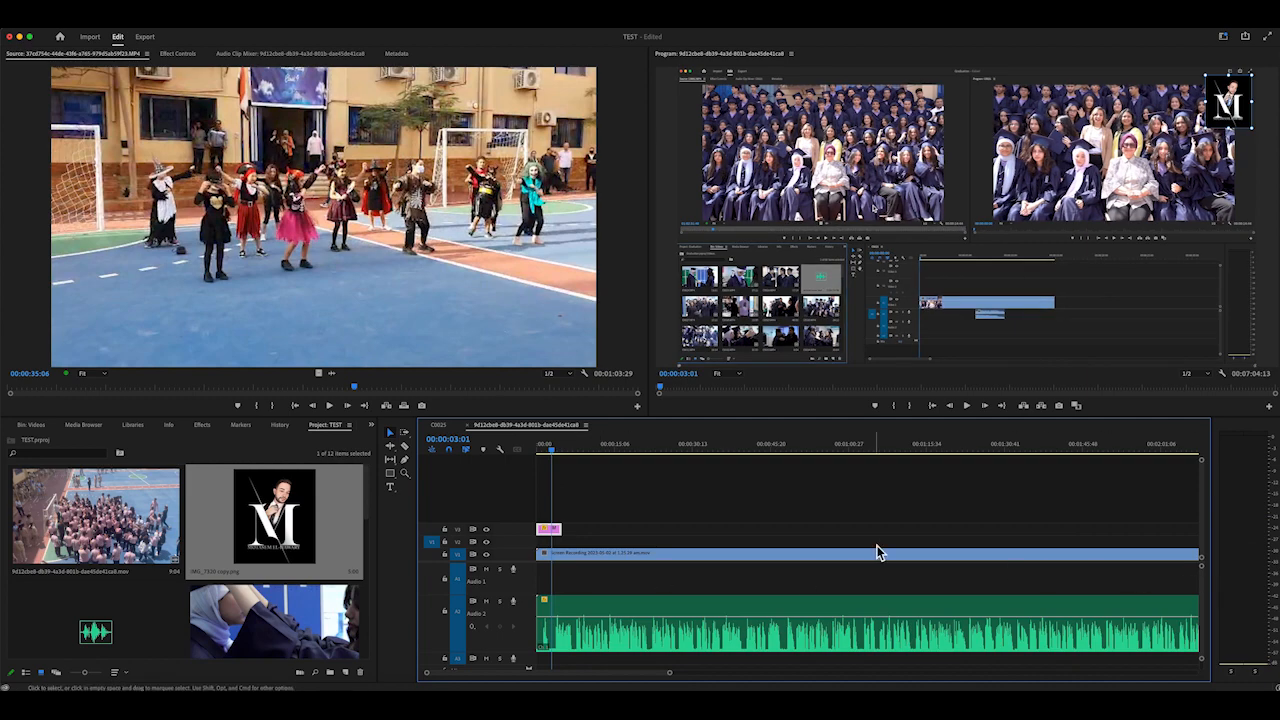
Extend the logo clip on V3 so it ends together with the screen recording on V1
{"action": "key", "text": "backslash"}
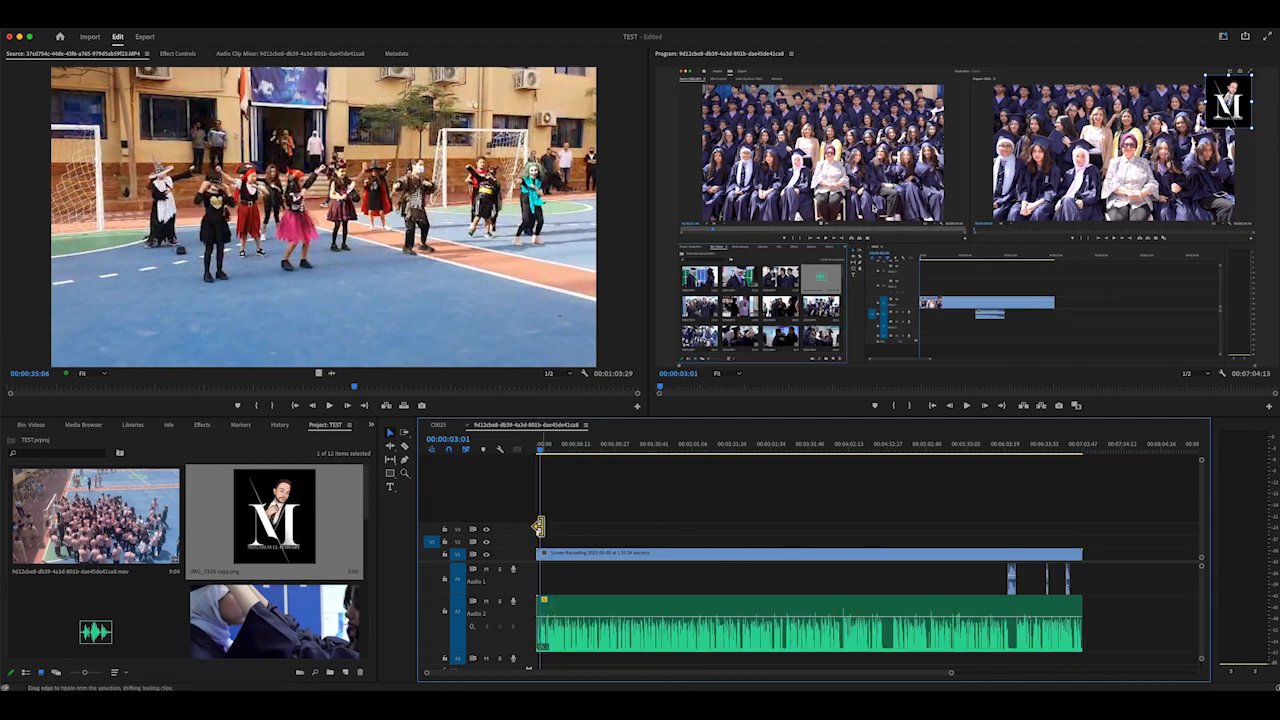
{"action": "key", "text": "equal"}
{"action": "key", "text": "equal"}
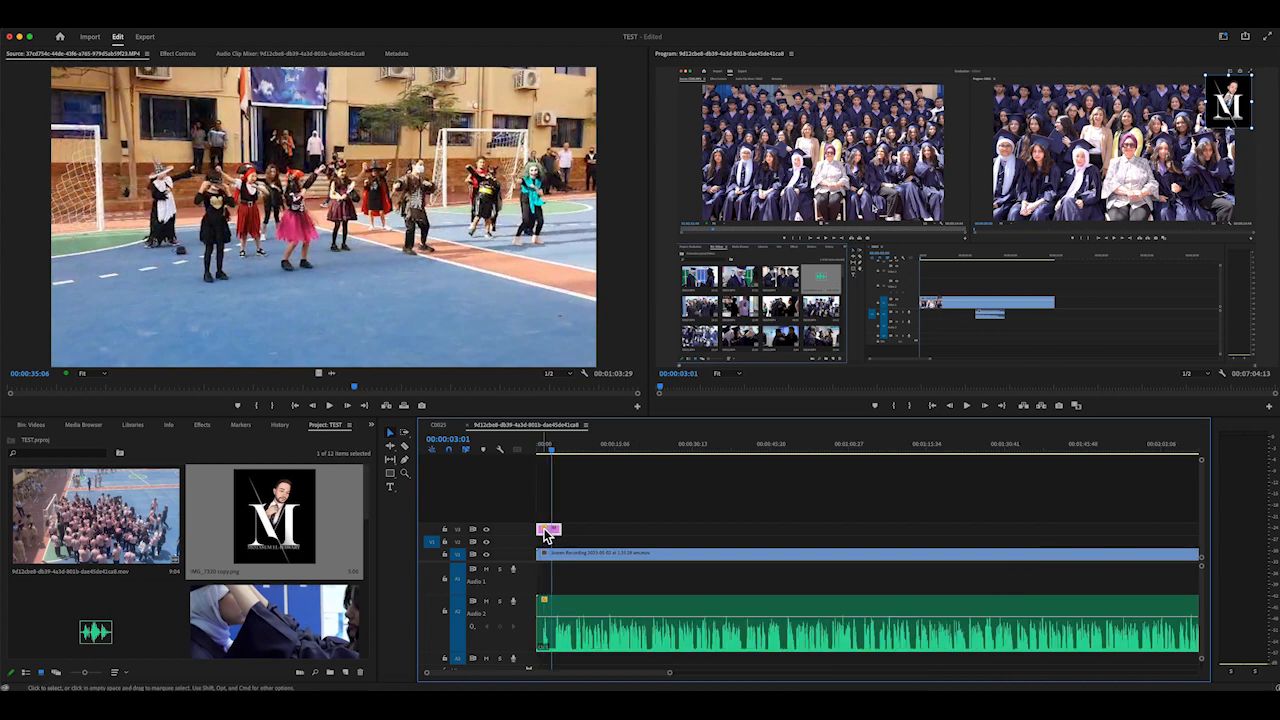
{"action": "left_click_drag", "start_coordinate": [558, 528], "coordinate": [995, 536]}
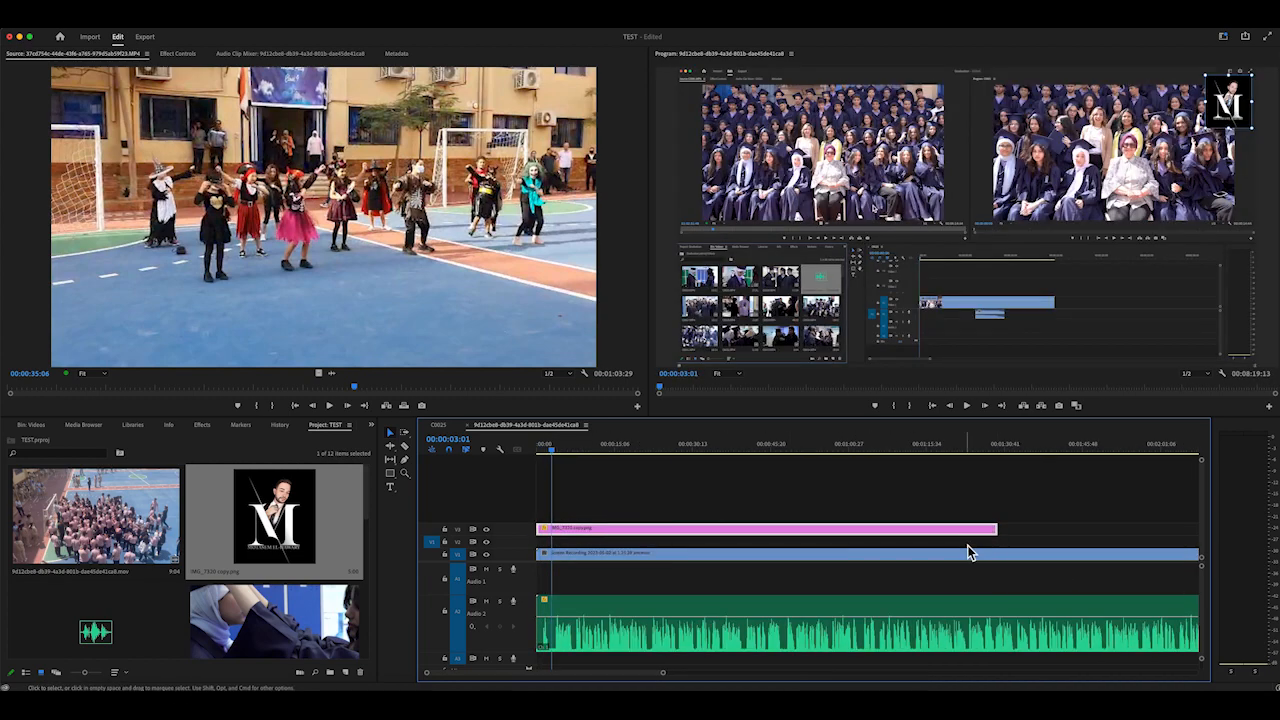
{"action": "key", "text": "minus"}
{"action": "key", "text": "minus"}
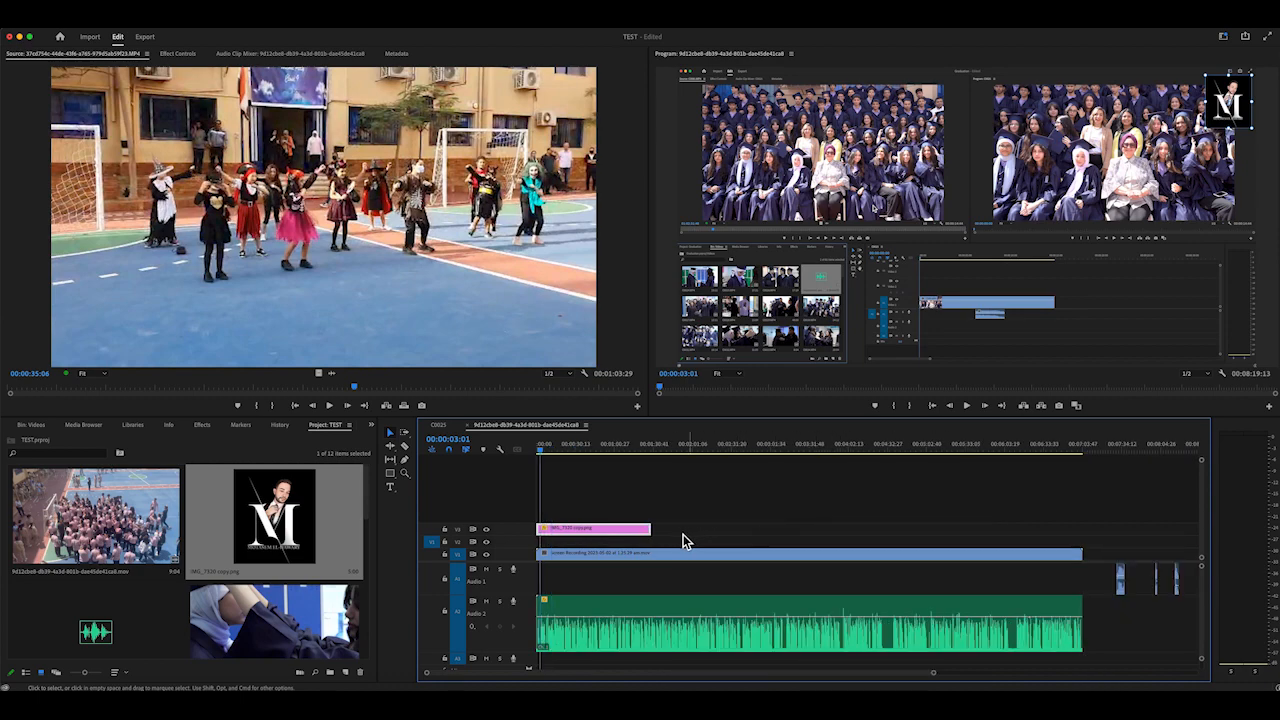
{"action": "left_click_drag", "start_coordinate": [651, 528], "coordinate": [1082, 528]}
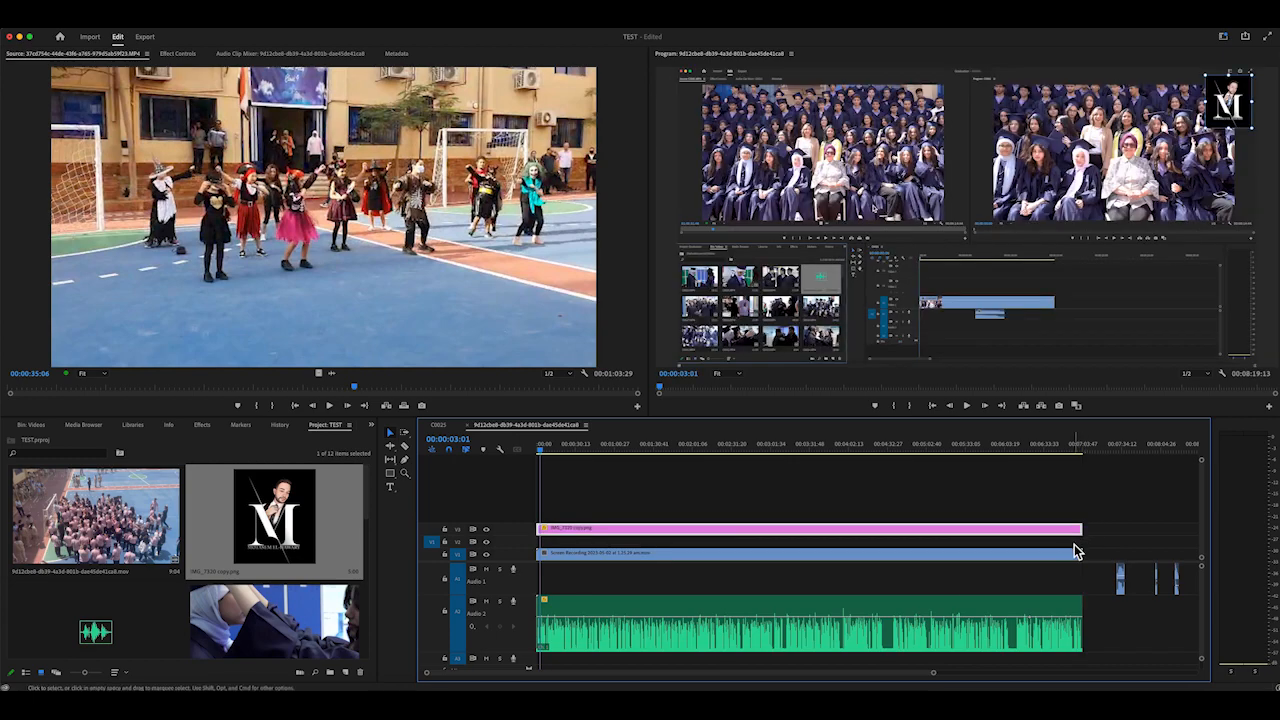
Expand track V3, lower the opacity at the logo clip's start so it fades in, and preview the fade up to about 37 seconds
{"action": "left_click_drag", "start_coordinate": [924, 452], "coordinate": [530, 465]}
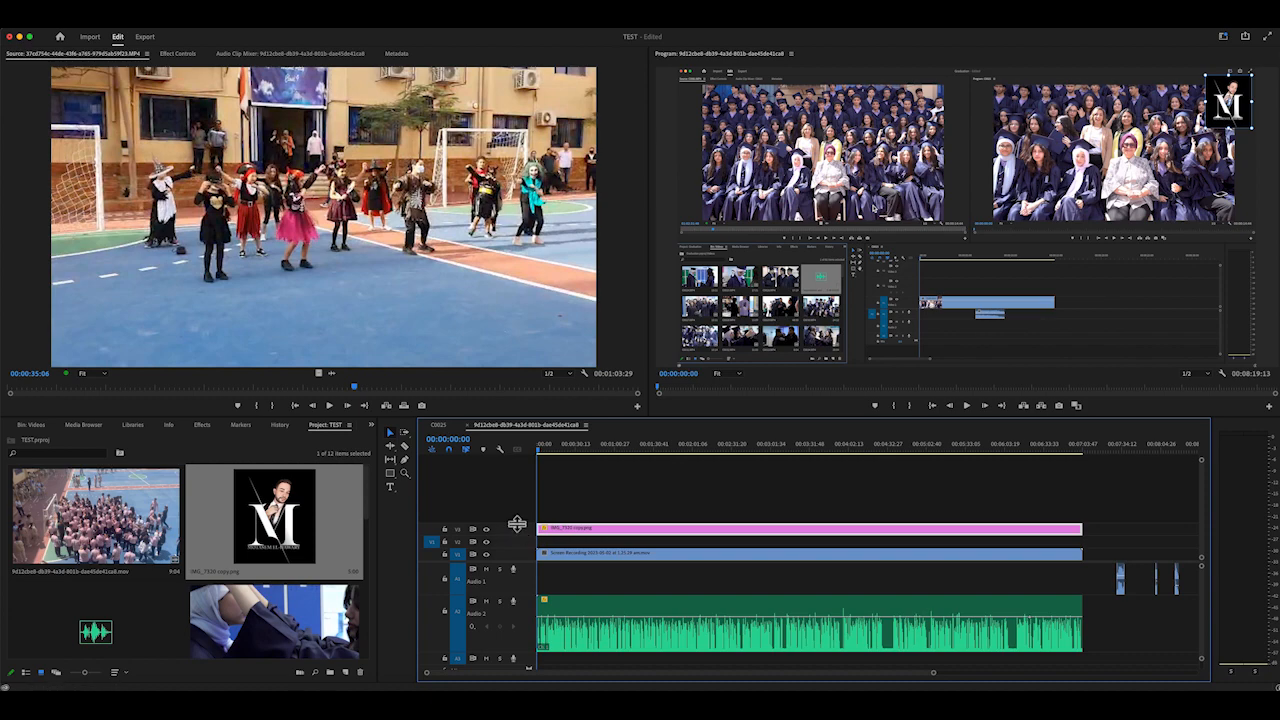
{"action": "left_click_drag", "start_coordinate": [519, 531], "coordinate": [514, 500]}
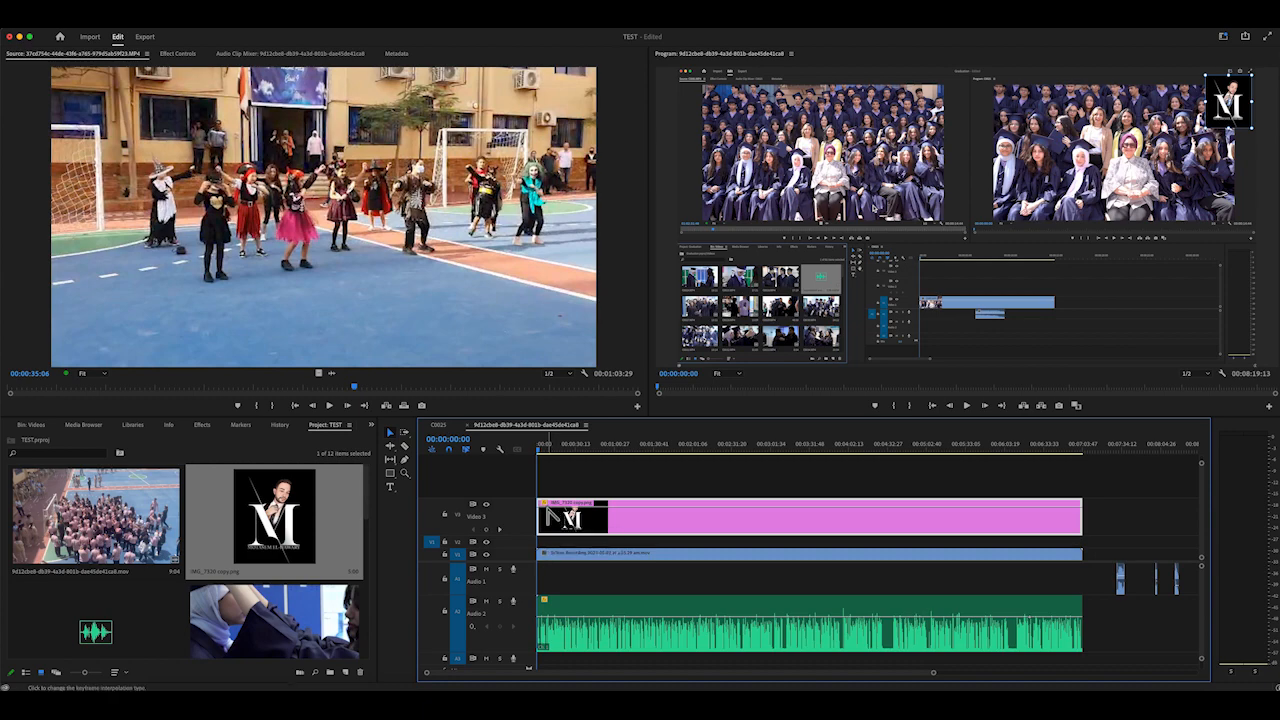
{"action": "left_click_drag", "start_coordinate": [566, 516], "coordinate": [575, 546]}
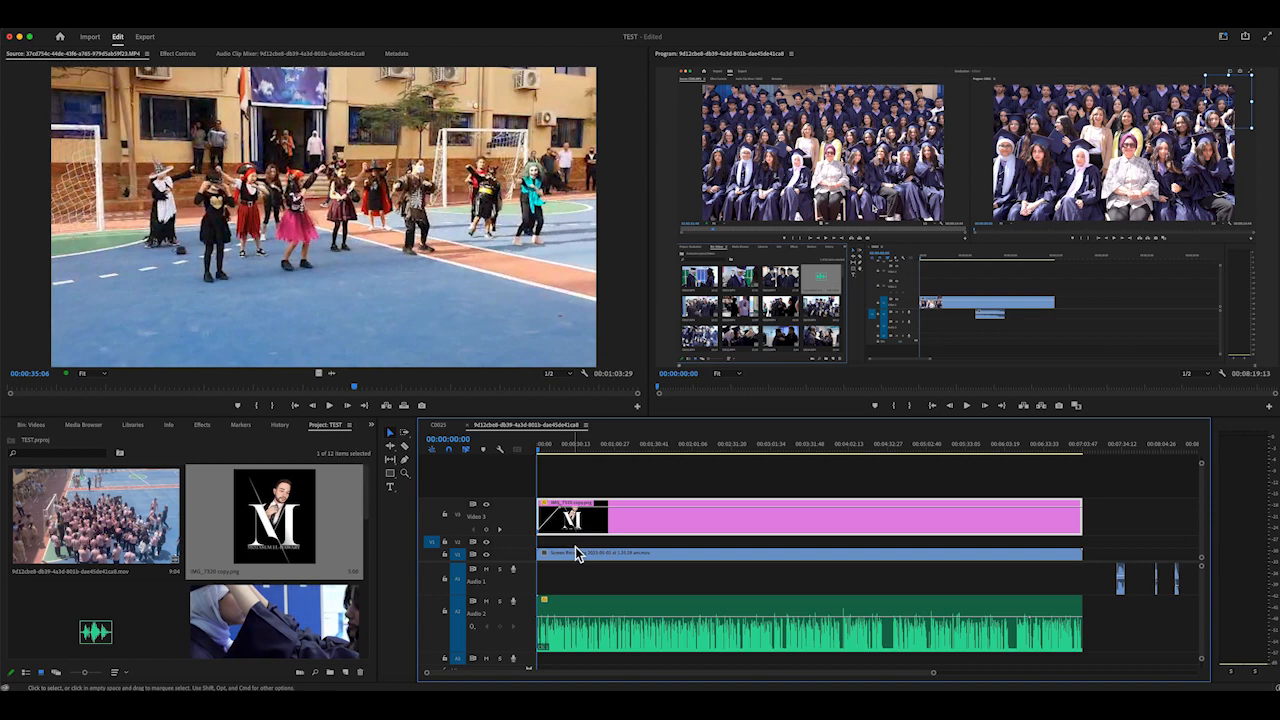
{"action": "key", "text": "space"}
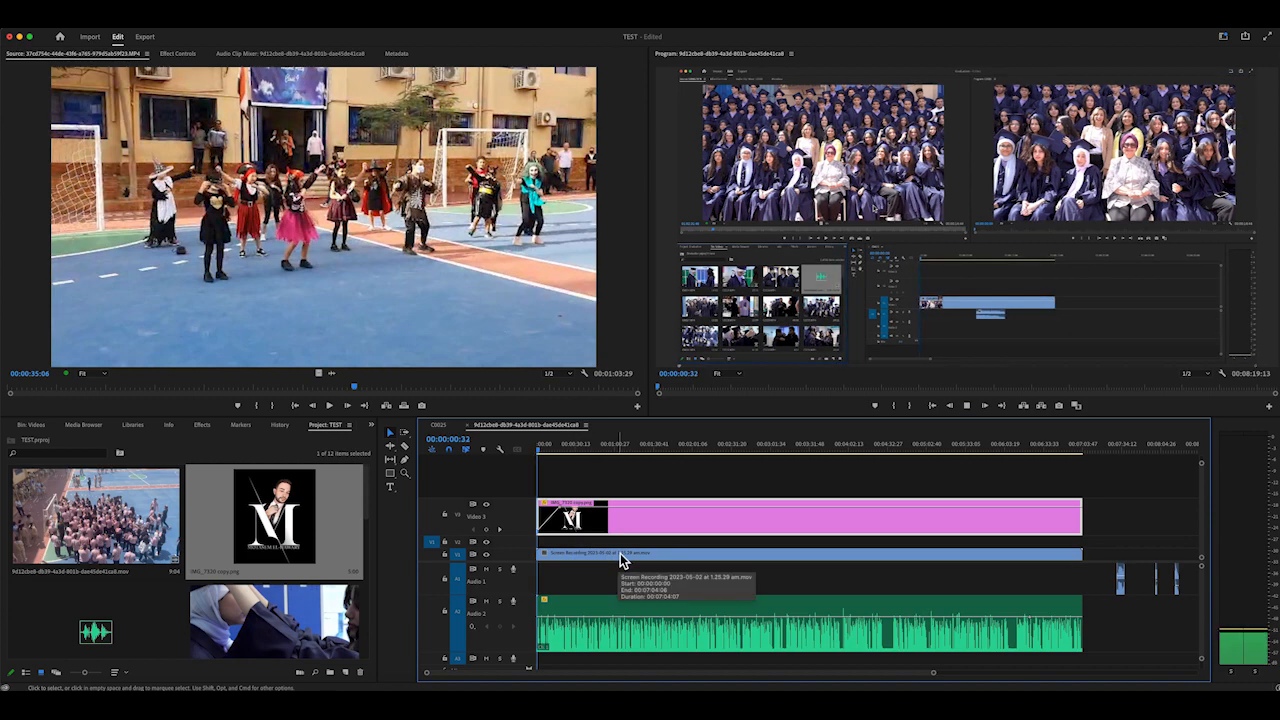
{"action": "left_click", "coordinate": [550, 450]}
{"action": "left_click_drag", "start_coordinate": [550, 455], "coordinate": [587, 455]}
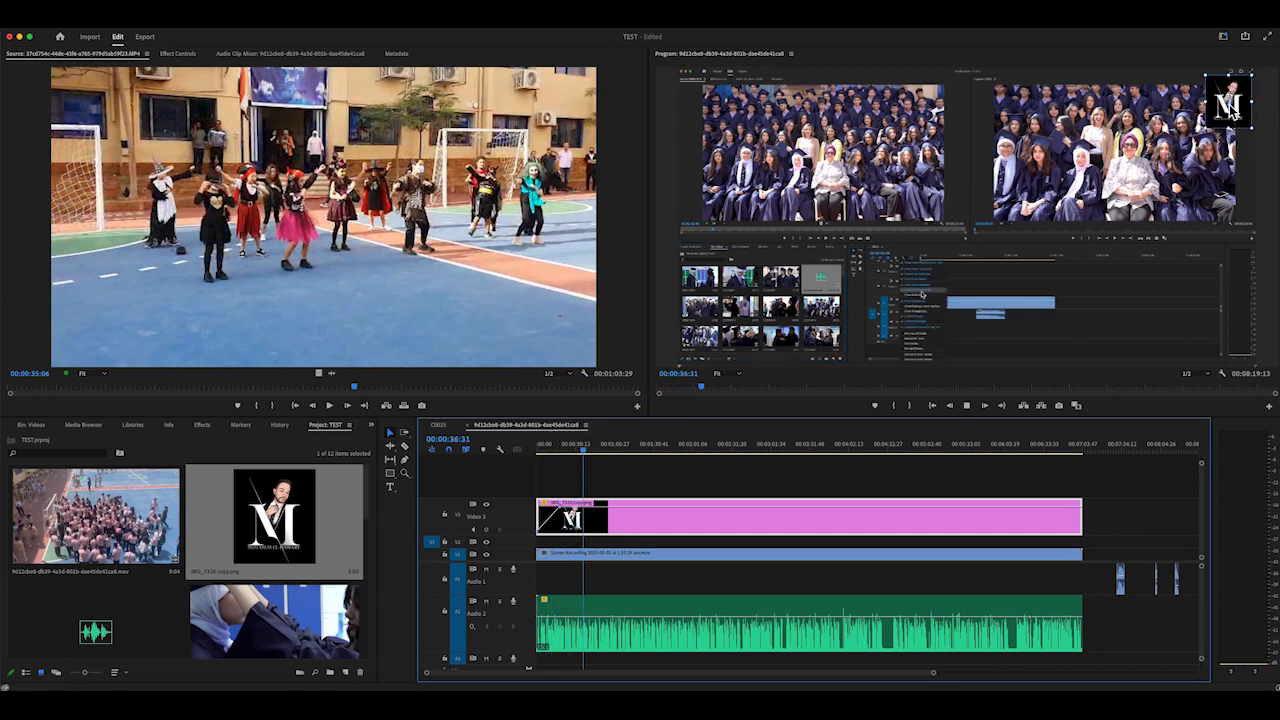
{"action": "key", "text": "space"}
{"action": "key", "text": "space"}
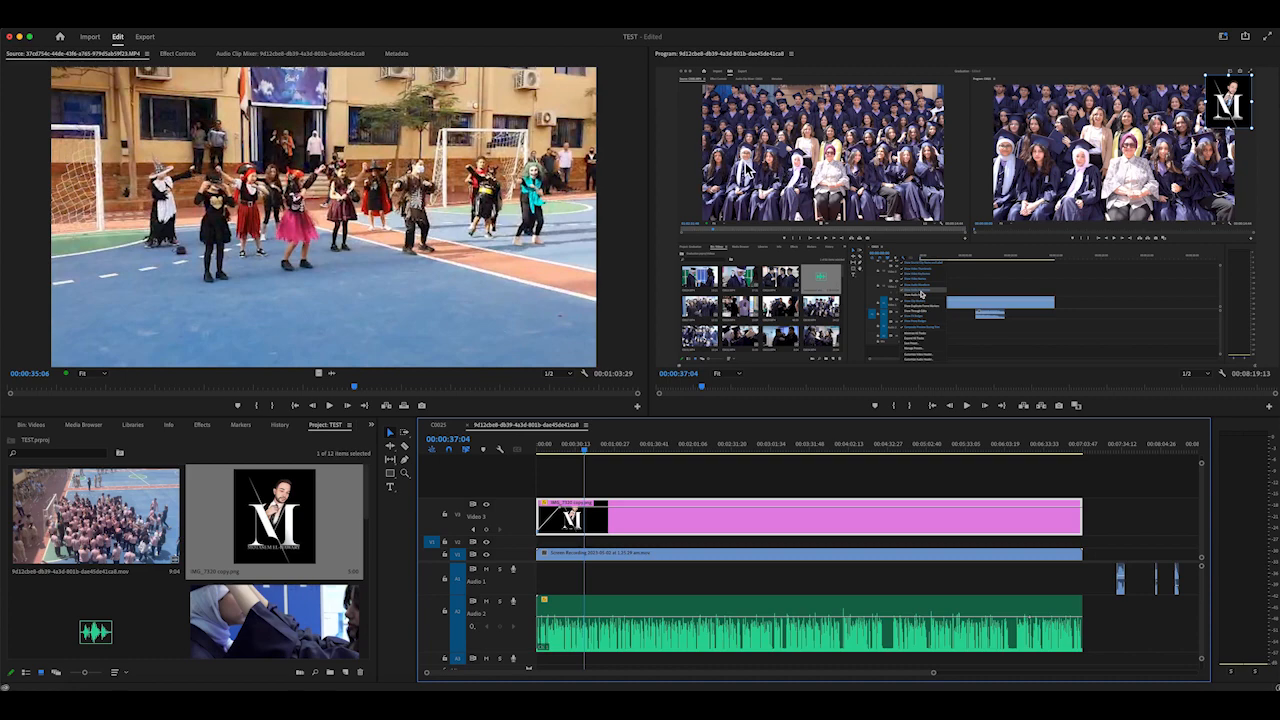
Select the screen recording in the video frame and try scaling it from its upper-left corner
{"action": "left_click", "coordinate": [798, 194]}
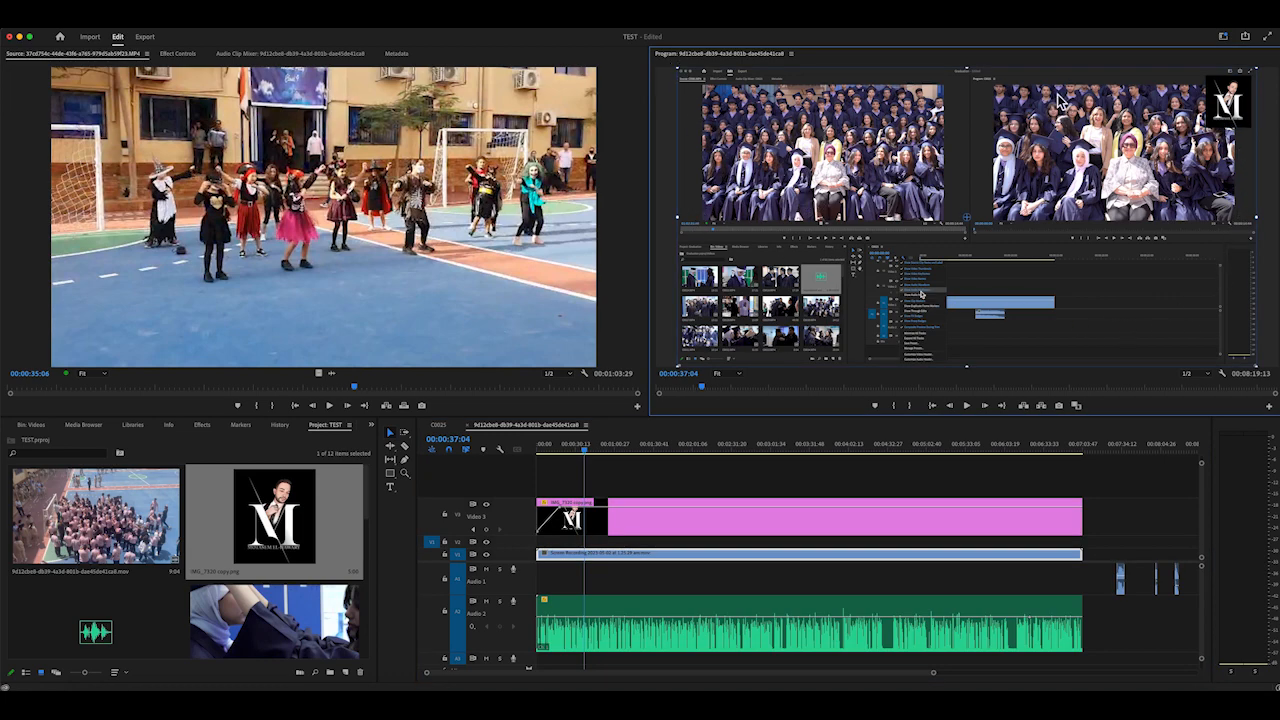
{"action": "left_click_drag", "start_coordinate": [676, 68], "coordinate": [459, 70]}
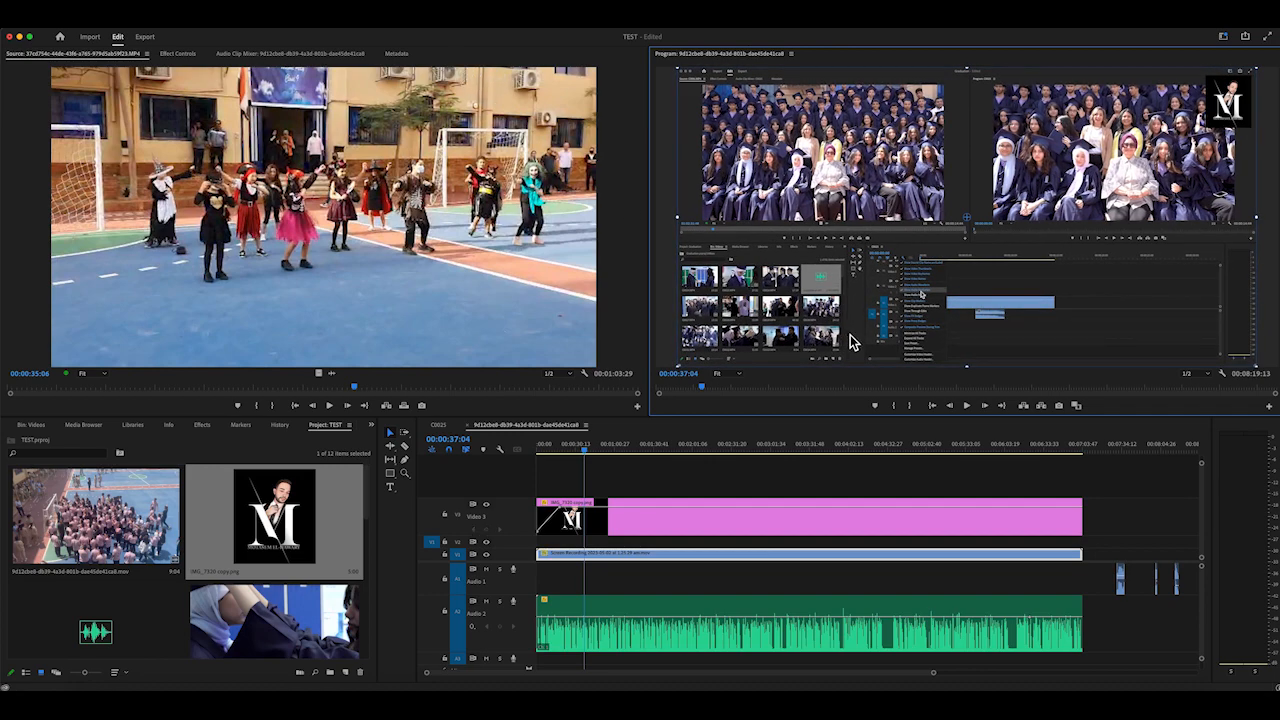